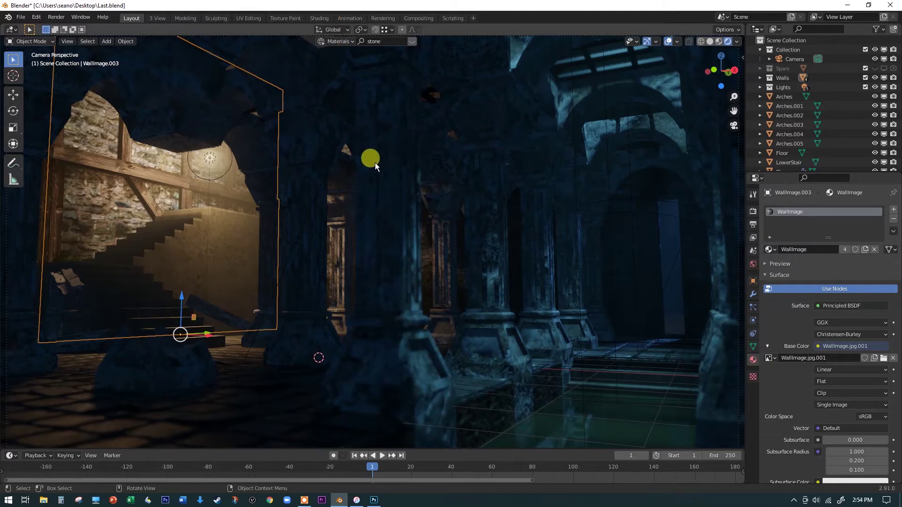
Step: Import ClumpOfIvy.png from the BlenderTutorialOne folder as an image plane
{"action": "key", "text": "shift+a"}
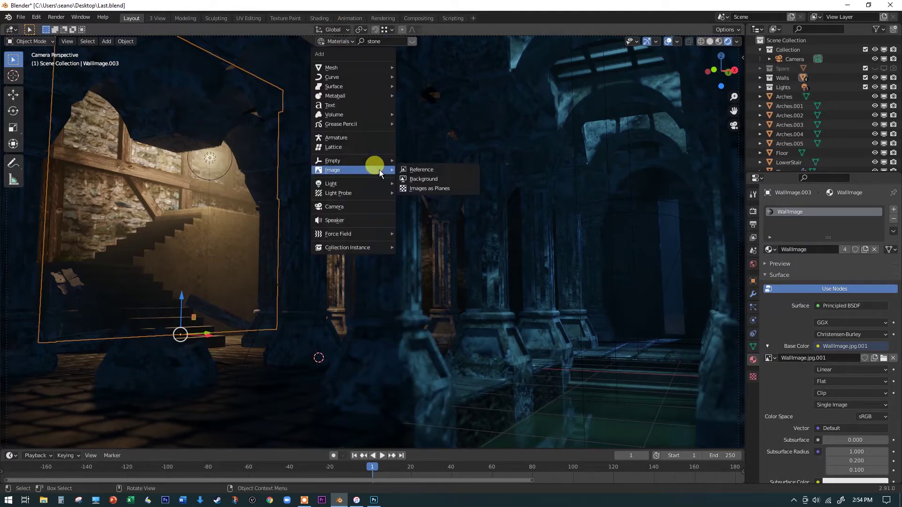
{"action": "left_click", "coordinate": [443, 190]}
{"action": "left_click", "coordinate": [443, 153]}
{"action": "double_click", "coordinate": [443, 152]}
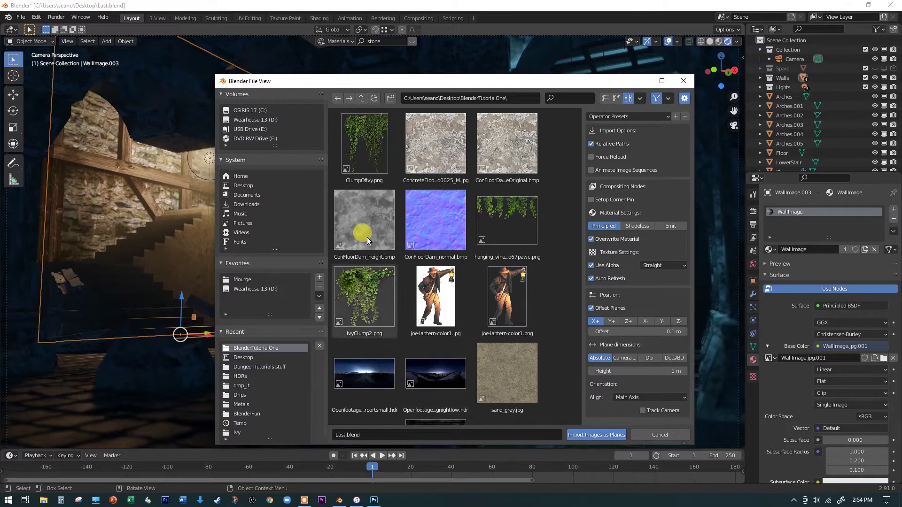
{"action": "left_click", "coordinate": [357, 138]}
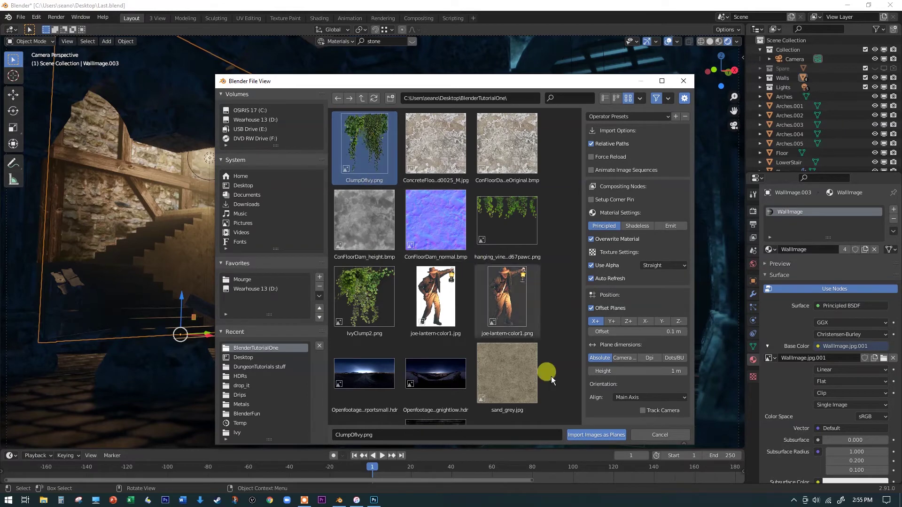
{"action": "left_click", "coordinate": [594, 436]}
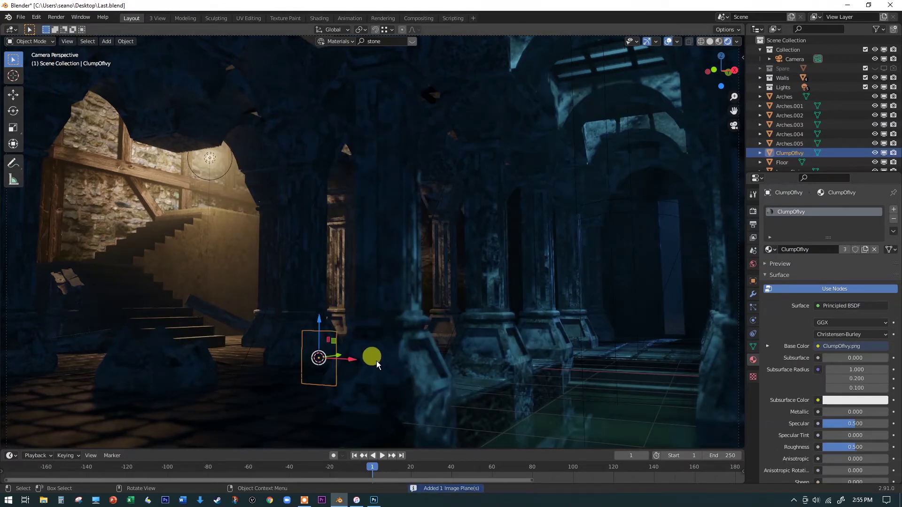
Step: Move the ivy plane along X and up along Z, then scale it about 2.742 times
{"action": "left_click_drag", "start_coordinate": [347, 355], "coordinate": [624, 408]}
{"action": "left_click_drag", "start_coordinate": [600, 352], "coordinate": [601, 93]}
{"action": "left_click", "coordinate": [719, 42]}
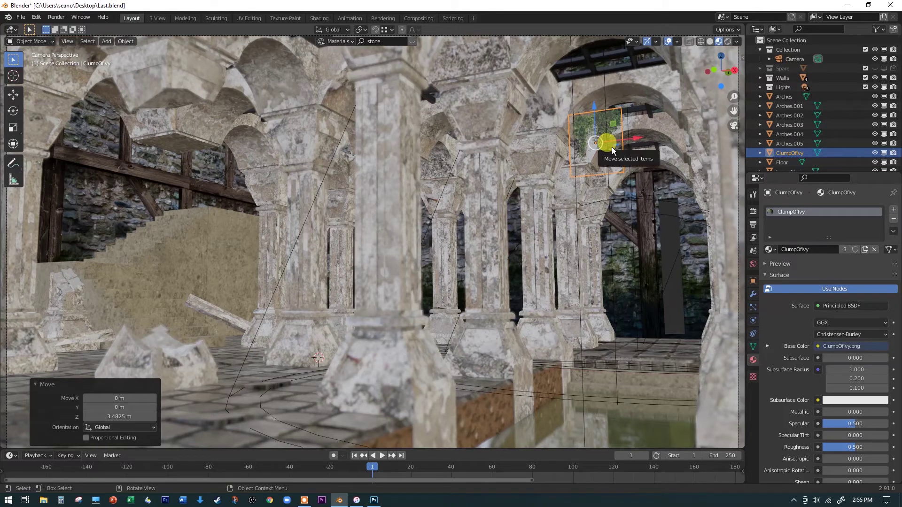
{"action": "key", "text": "s"}
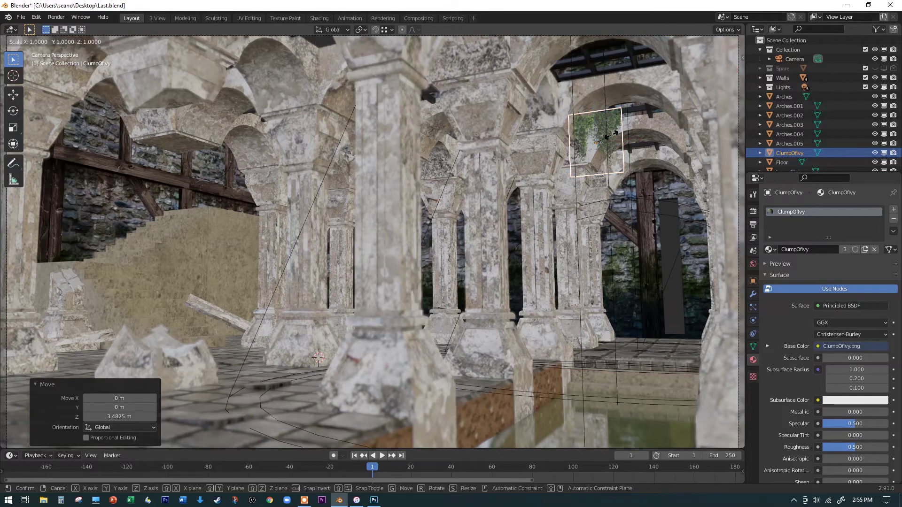
{"action": "left_click", "coordinate": [636, 161]}
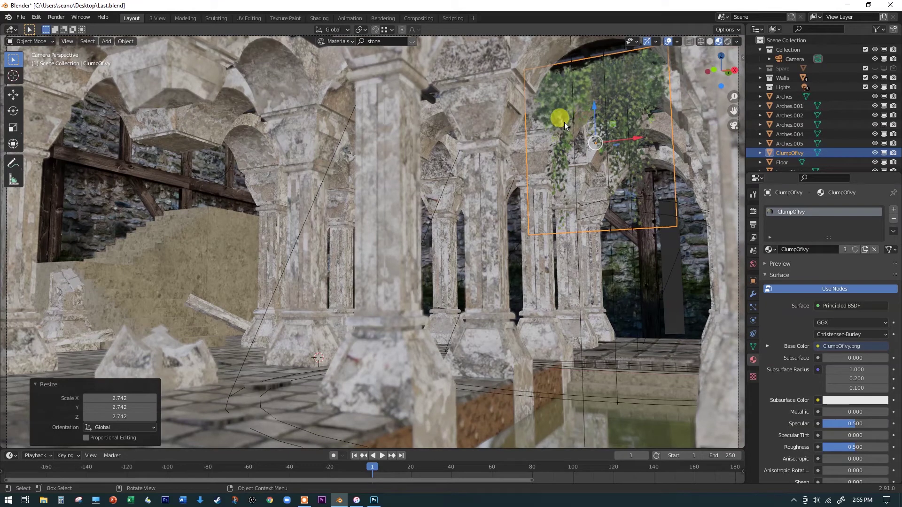
Step: Nudge the plane up 0.247 m, about 0.97 m along Y, and 0.12 m higher under the arch
{"action": "key", "text": "g"}
{"action": "left_click", "coordinate": [592, 105]}
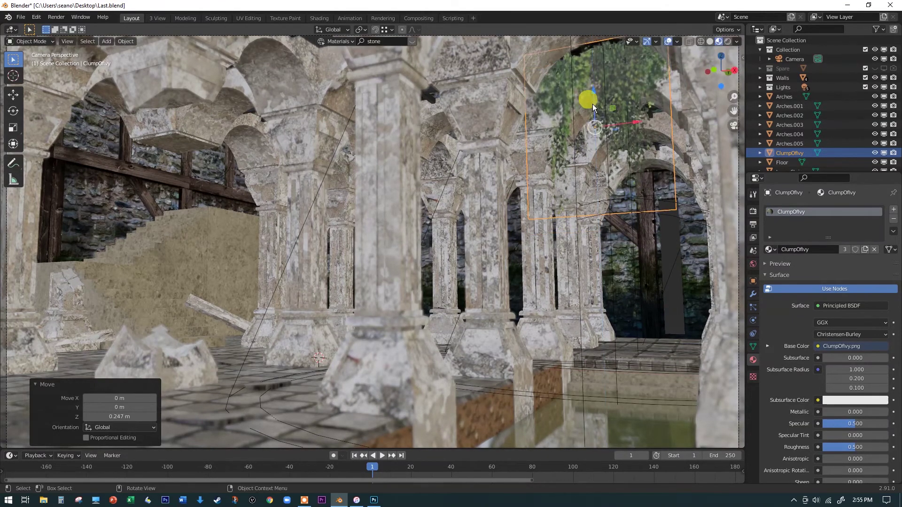
{"action": "key", "text": "g"}
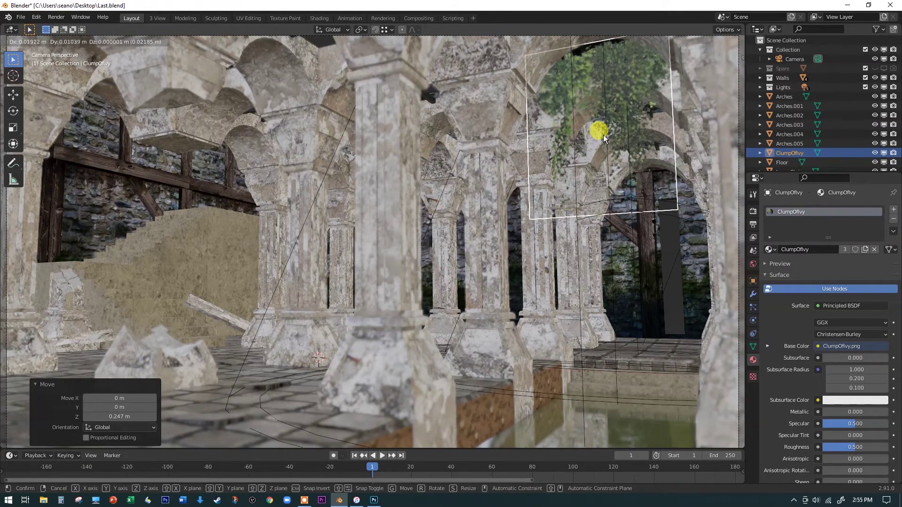
{"action": "left_click", "coordinate": [599, 131]}
{"action": "key", "text": "g"}
{"action": "key", "text": "y"}
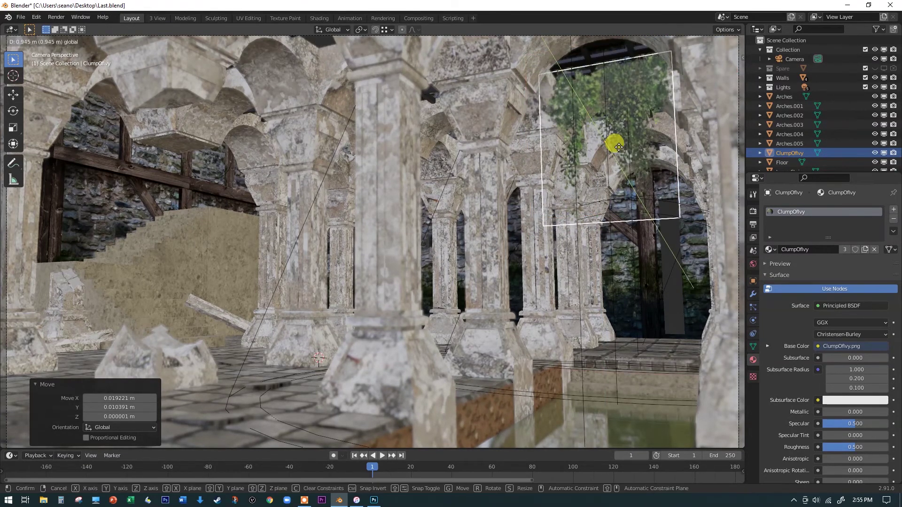
{"action": "left_click", "coordinate": [618, 158]}
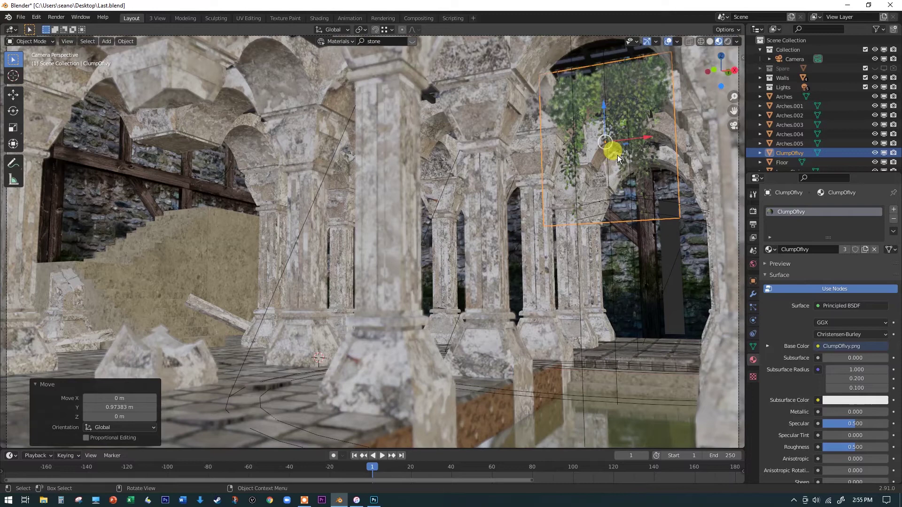
{"action": "key", "text": "g"}
{"action": "key", "text": "z"}
{"action": "left_click", "coordinate": [608, 123]}
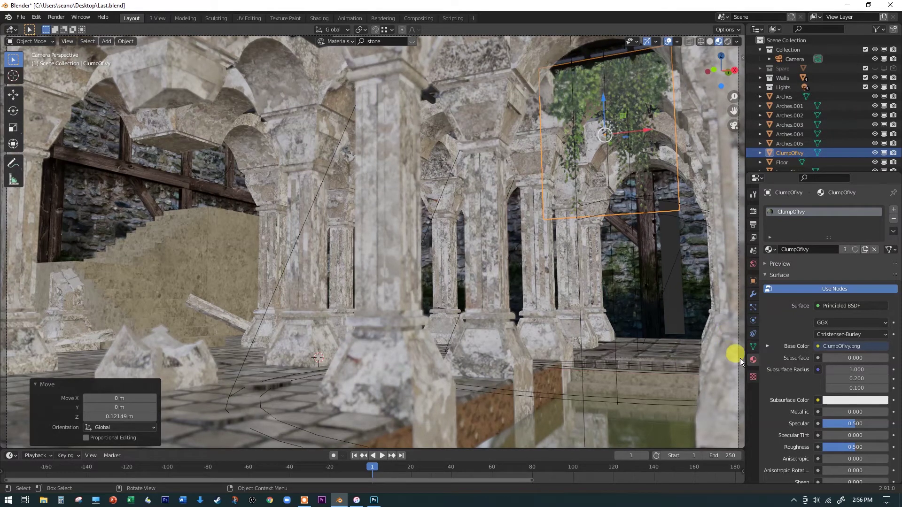
Step: Frame the ivy plane closely and try Alpha Hashed blending, then revert to Opaque
{"action": "scroll", "coordinate": [775, 336], "scroll_direction": "down", "scroll_amount": 10}
{"action": "scroll", "coordinate": [778, 335], "scroll_direction": "down", "scroll_amount": 4}
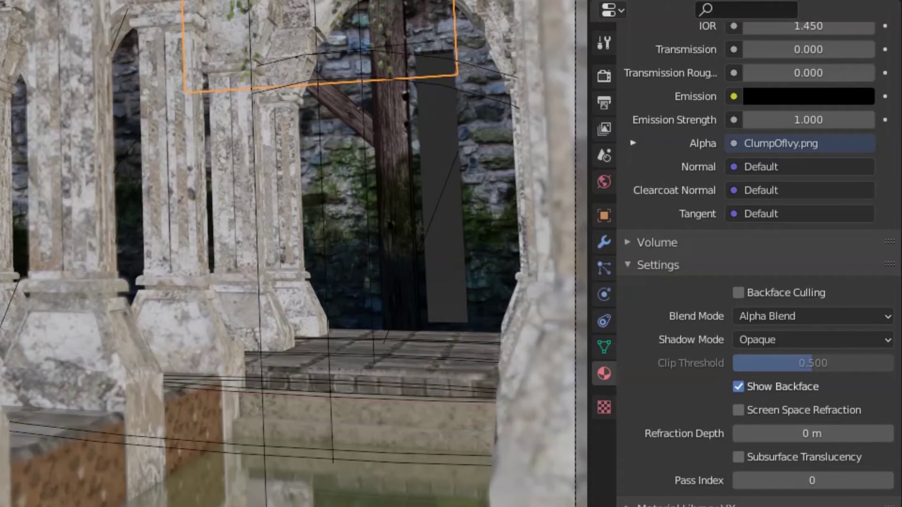
{"action": "key", "text": "KP_Decimal"}
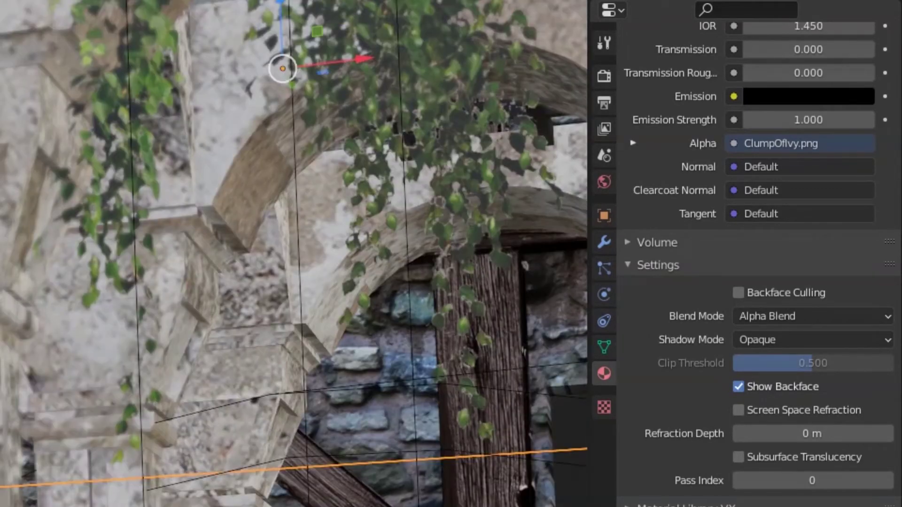
{"action": "scroll", "coordinate": [286, 18], "scroll_direction": "down", "scroll_amount": 3}
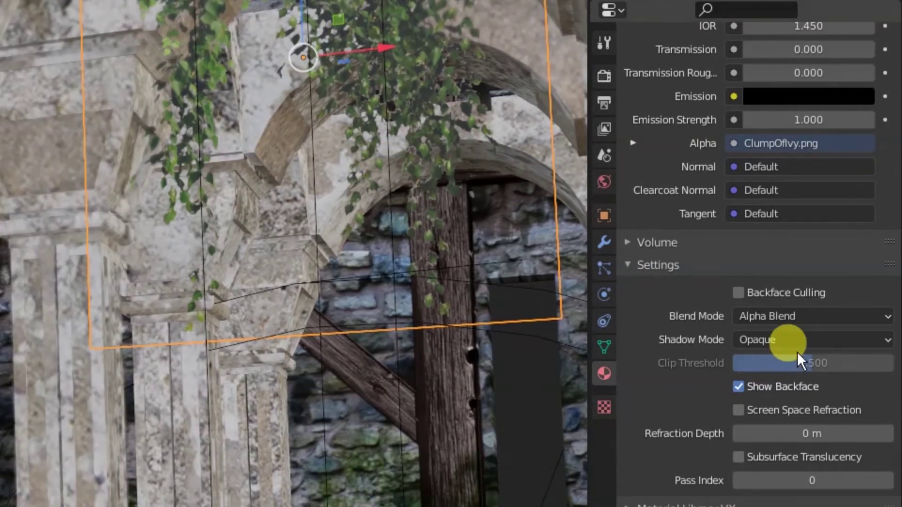
{"action": "left_click", "coordinate": [770, 316]}
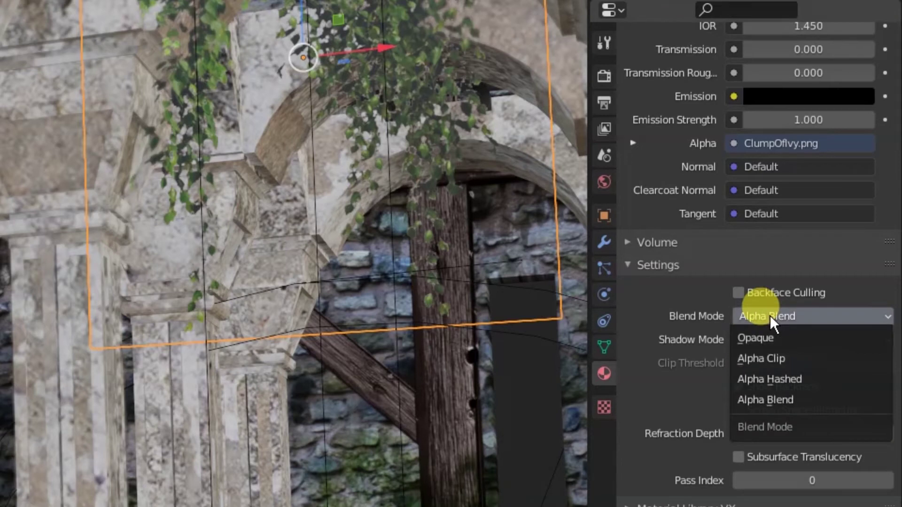
{"action": "left_click", "coordinate": [803, 379]}
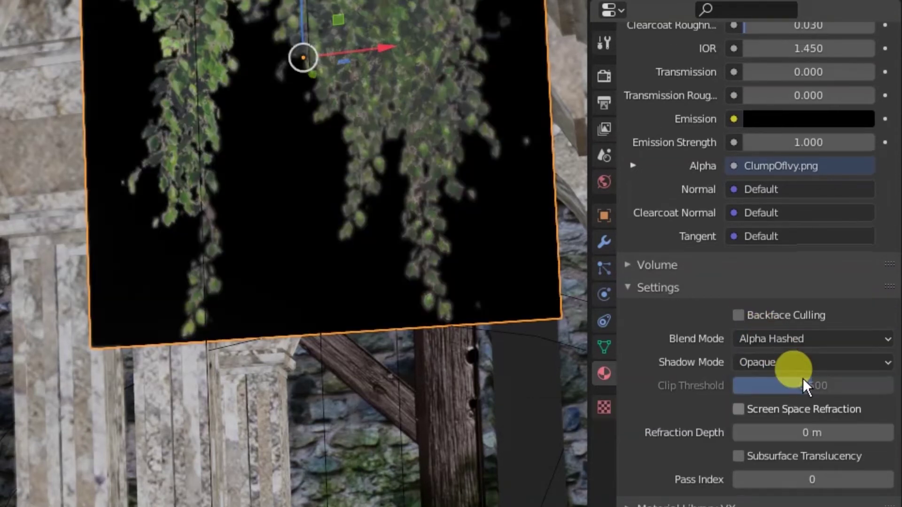
{"action": "left_click", "coordinate": [785, 339]}
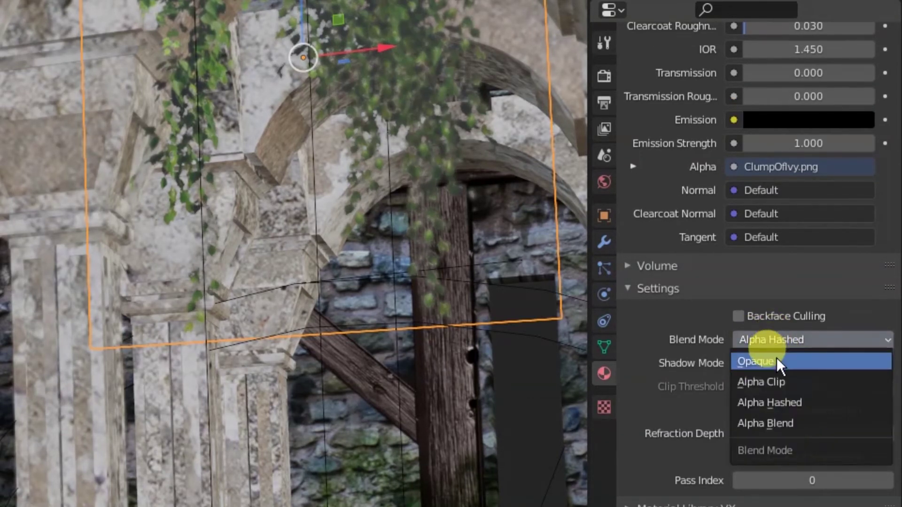
{"action": "left_click", "coordinate": [776, 358]}
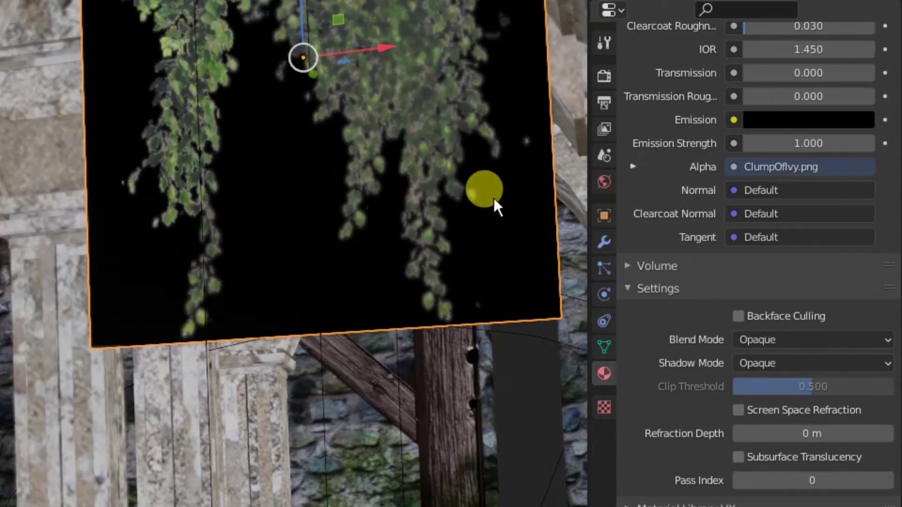
Step: Try Alpha Clip blending, then settle on Alpha Hashed and zoom to inspect the ivy
{"action": "left_click", "coordinate": [756, 339]}
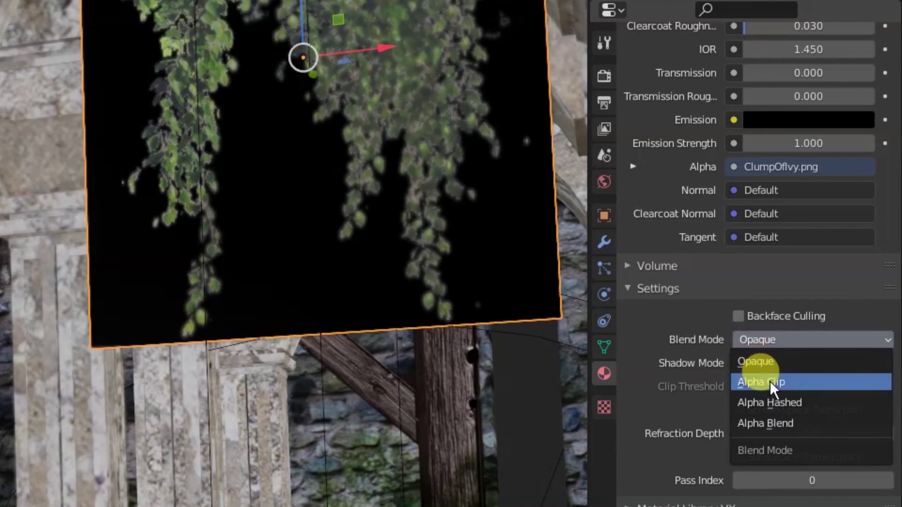
{"action": "left_click", "coordinate": [771, 381]}
{"action": "left_click", "coordinate": [757, 342]}
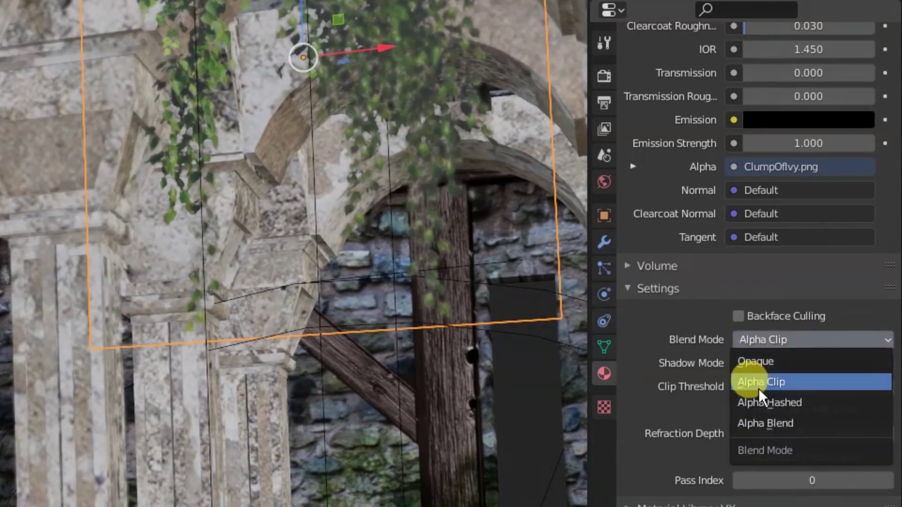
{"action": "left_click", "coordinate": [793, 402]}
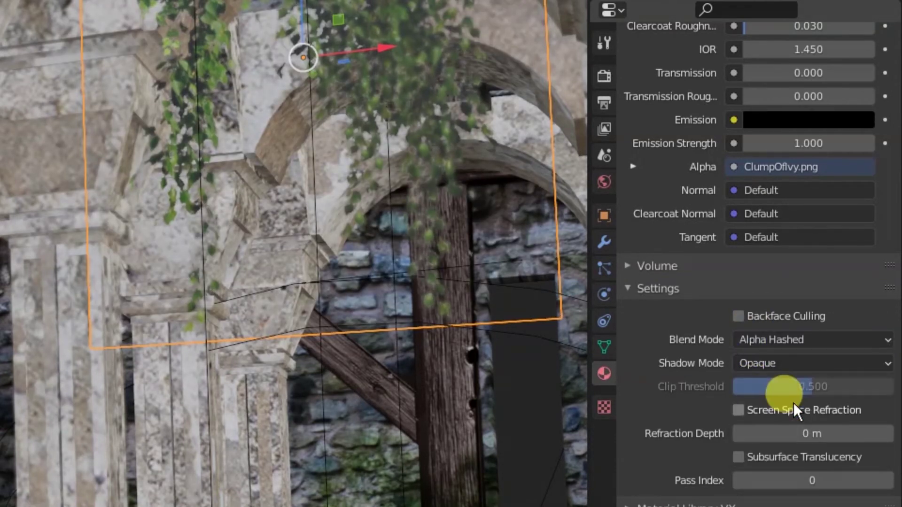
{"action": "scroll", "coordinate": [205, 111], "scroll_direction": "up", "scroll_amount": 5}
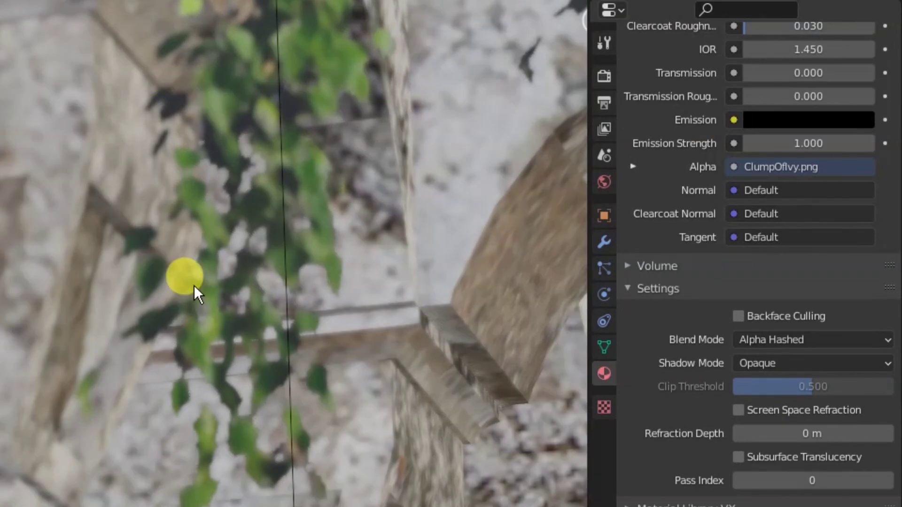
{"action": "scroll", "coordinate": [210, 260], "scroll_direction": "down", "scroll_amount": 5}
{"action": "scroll", "coordinate": [343, 19], "scroll_direction": "up", "scroll_amount": 6}
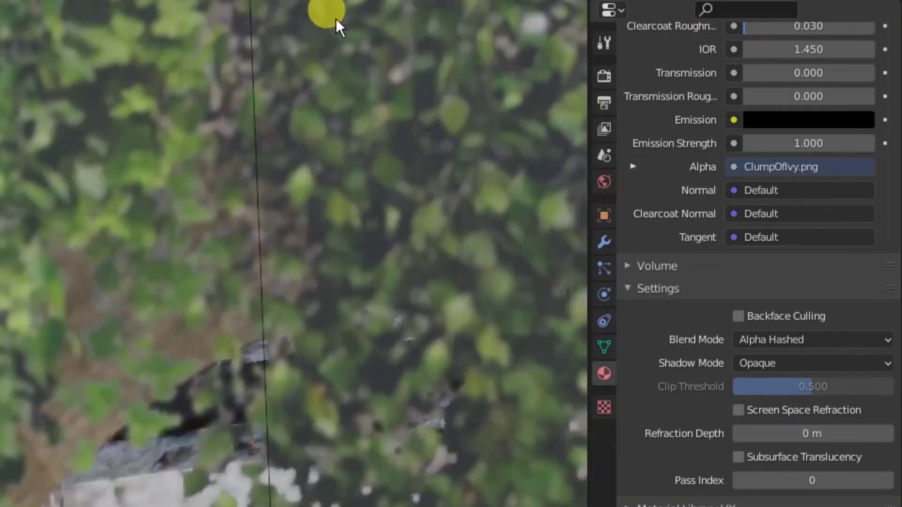
{"action": "scroll", "coordinate": [336, 18], "scroll_direction": "up", "scroll_amount": 2}
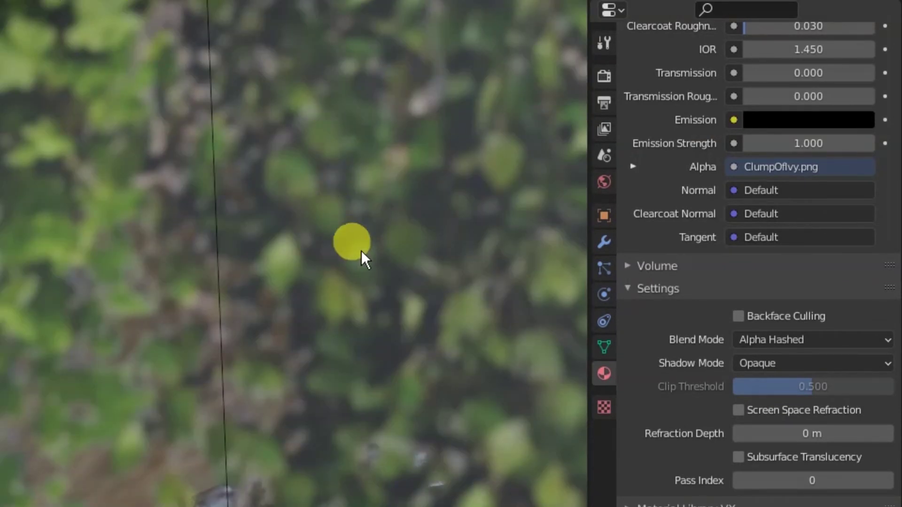
{"action": "scroll", "coordinate": [372, 236], "scroll_direction": "down", "scroll_amount": 6}
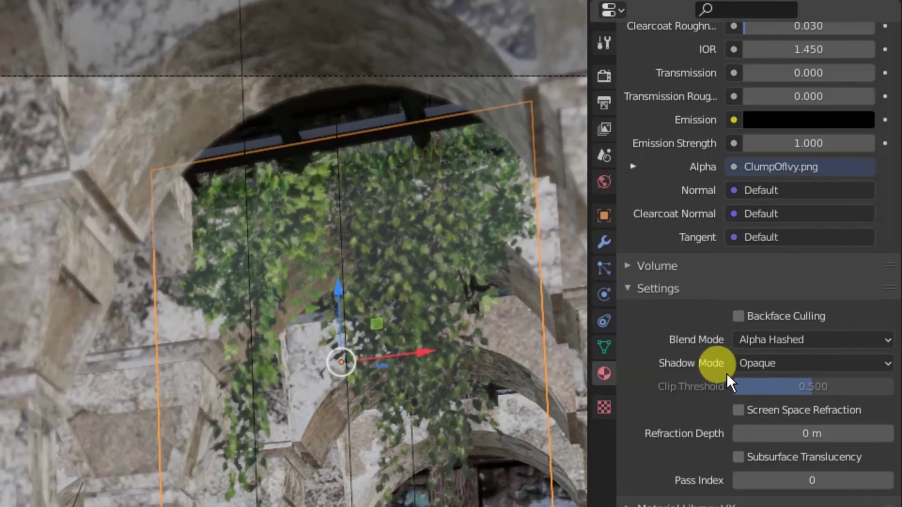
Step: Set the ivy material's Shadow Mode to Alpha Clip and pan to centre the archway
{"action": "left_click", "coordinate": [766, 364]}
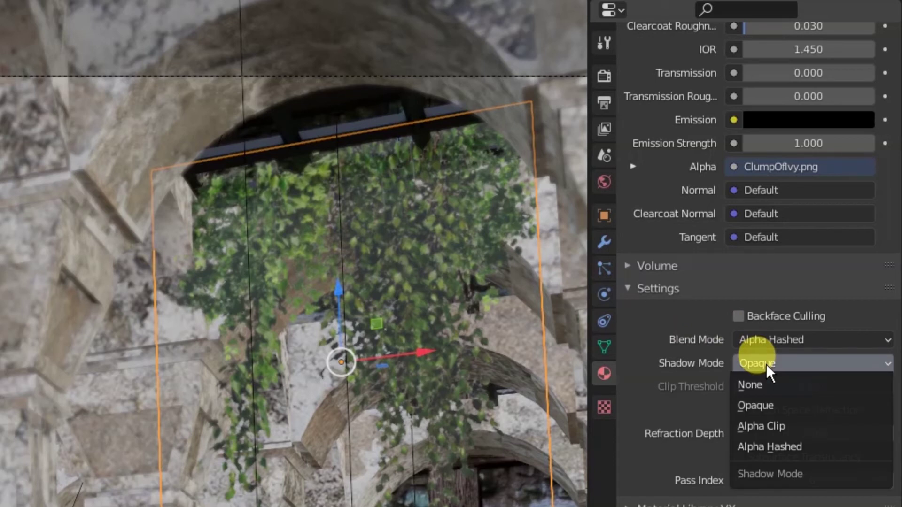
{"action": "left_click", "coordinate": [813, 431]}
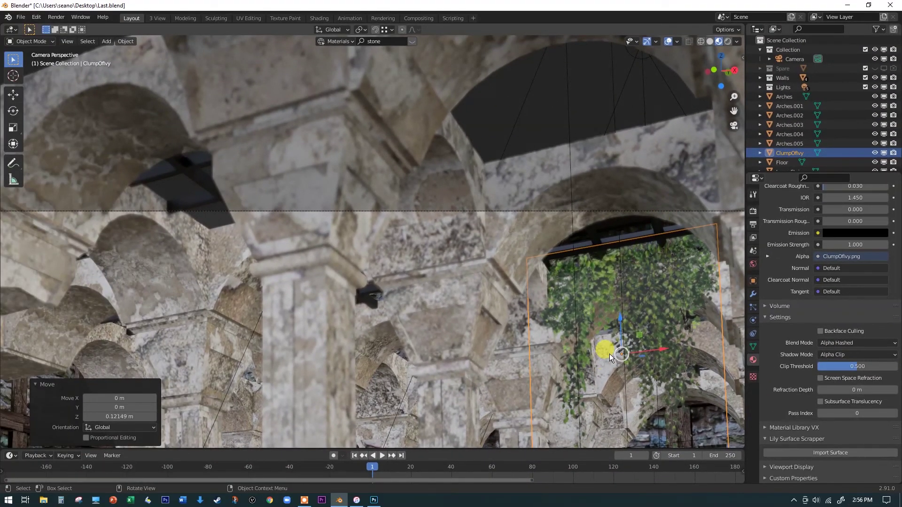
{"action": "middle_click_drag", "start_coordinate": [610, 354], "coordinate": [427, 179], "text": "shift"}
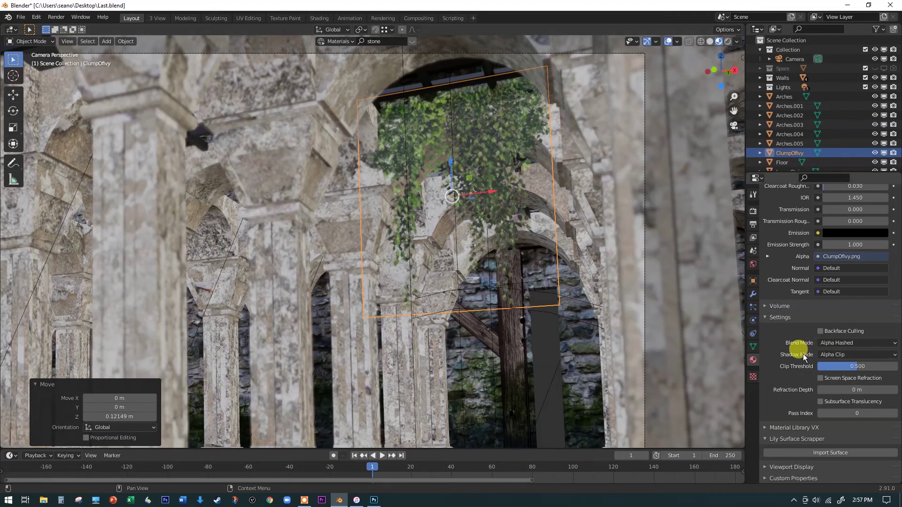
{"action": "left_click", "coordinate": [836, 355]}
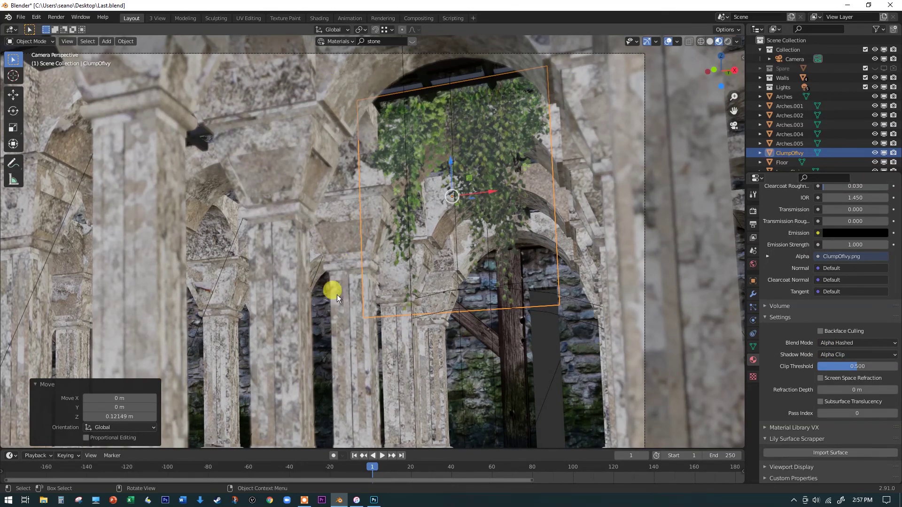
Step: Select the WallImage.001 plane below the archway and pan to show more floor and water
{"action": "left_click", "coordinate": [575, 303]}
{"action": "scroll", "coordinate": [575, 302], "scroll_direction": "down", "scroll_amount": 3}
{"action": "scroll", "coordinate": [575, 302], "scroll_direction": "up", "scroll_amount": 1}
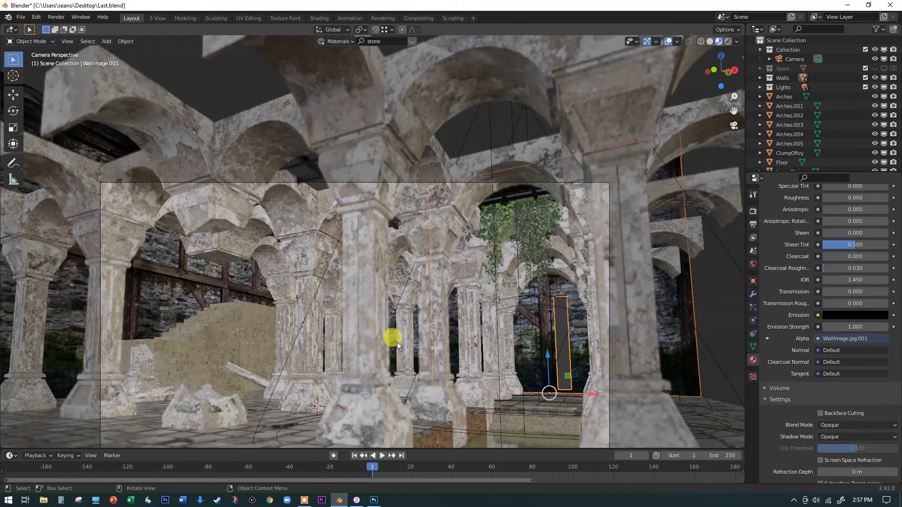
{"action": "middle_click_drag", "start_coordinate": [406, 323], "coordinate": [395, 220], "text": "shift"}
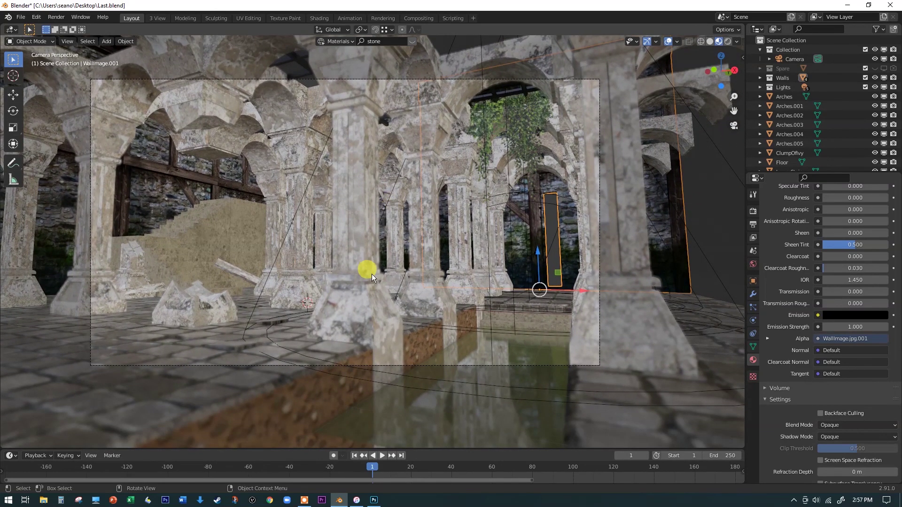
{"action": "scroll", "coordinate": [424, 227], "scroll_direction": "up", "scroll_amount": 1}
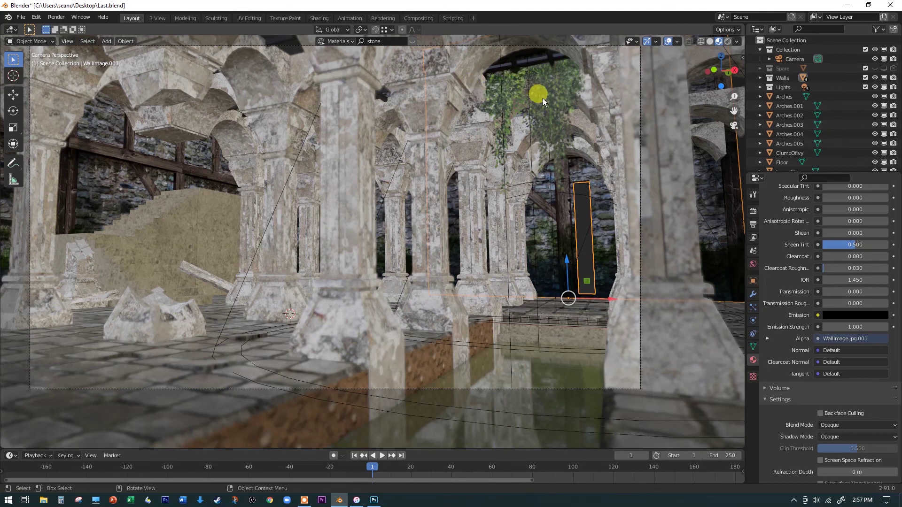